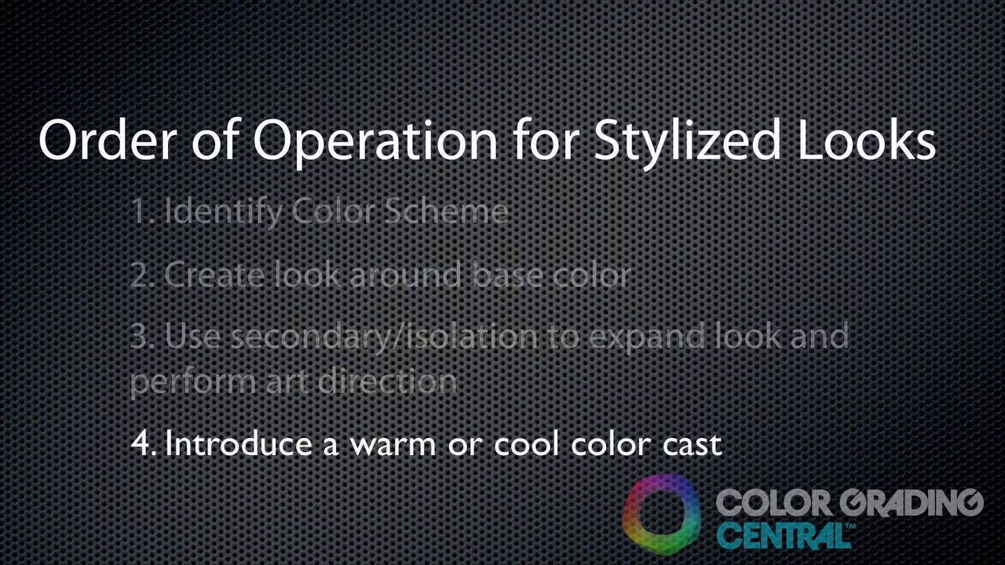
Step: Tint the shadows toward cyan in Correction 2 and shift the highlights and midtones toward the green-cyan range
mouse_move(892, 169)
mouse_down()
mouse_move(891, 179)
mouse_move(889, 149)
mouse_move(888, 174)
mouse_up()
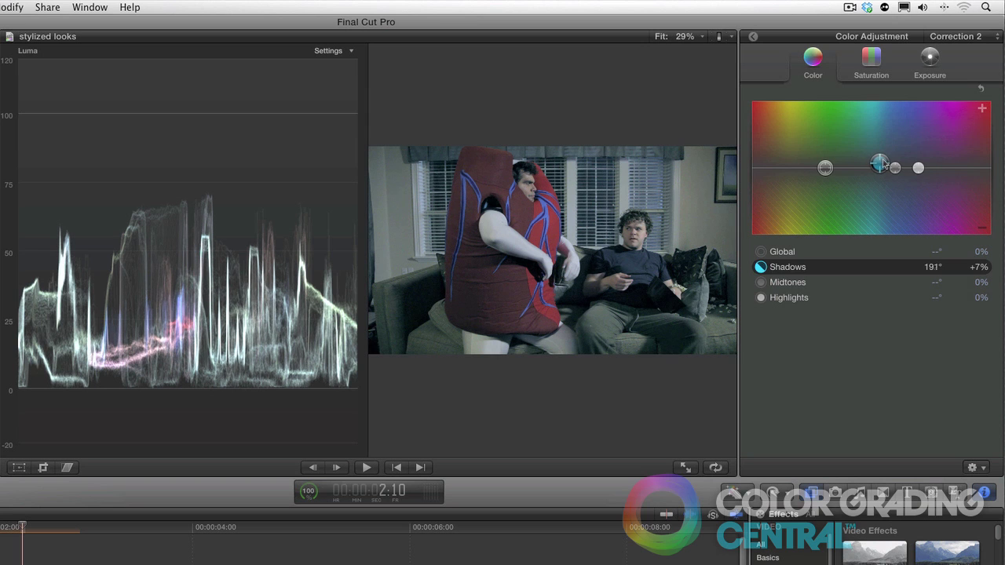
drag(917, 167, 858, 152)
drag(894, 167, 860, 178)
click(857, 152)
Step: Darken the shadows, brighten the highlights and raise the global saturation of Correction 2
key(ctrl+super+e)
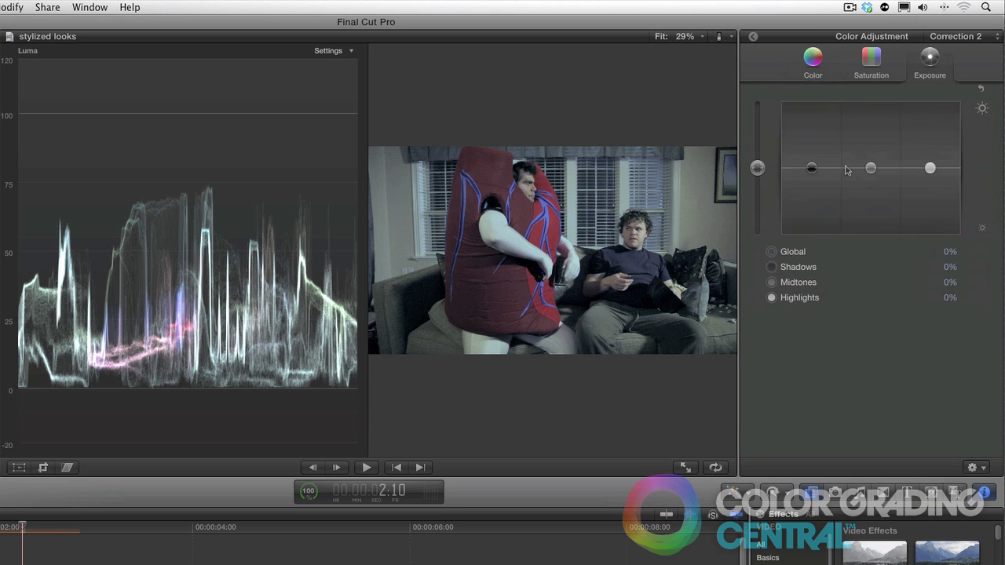
drag(810, 167, 811, 179)
drag(929, 167, 931, 157)
key(ctrl+super+s)
drag(757, 167, 757, 140)
click(816, 63)
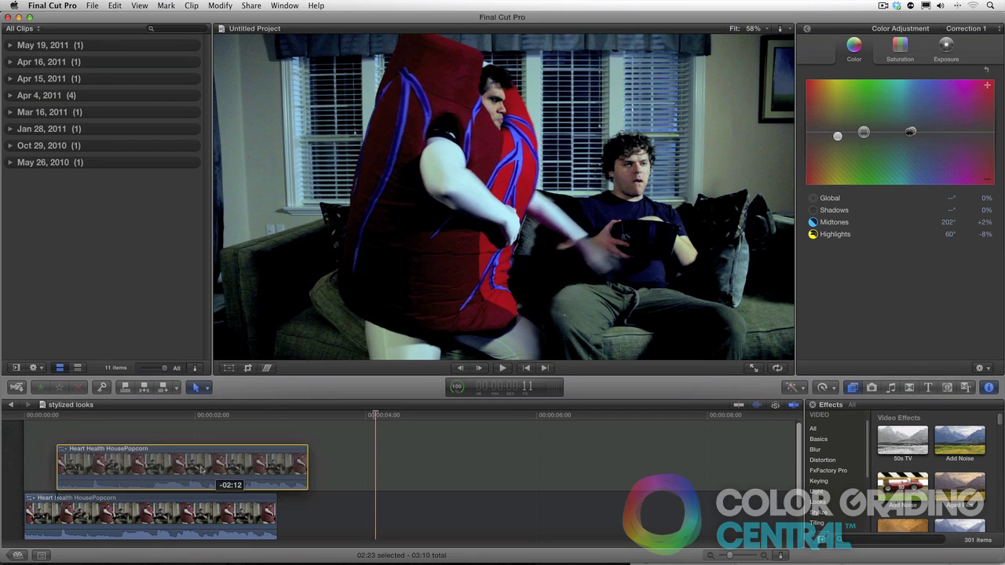
Step: Align the duplicate Heart Health HousePopcorn clip above the original and lower the opacity to soften the grade
drag(201, 466, 179, 469)
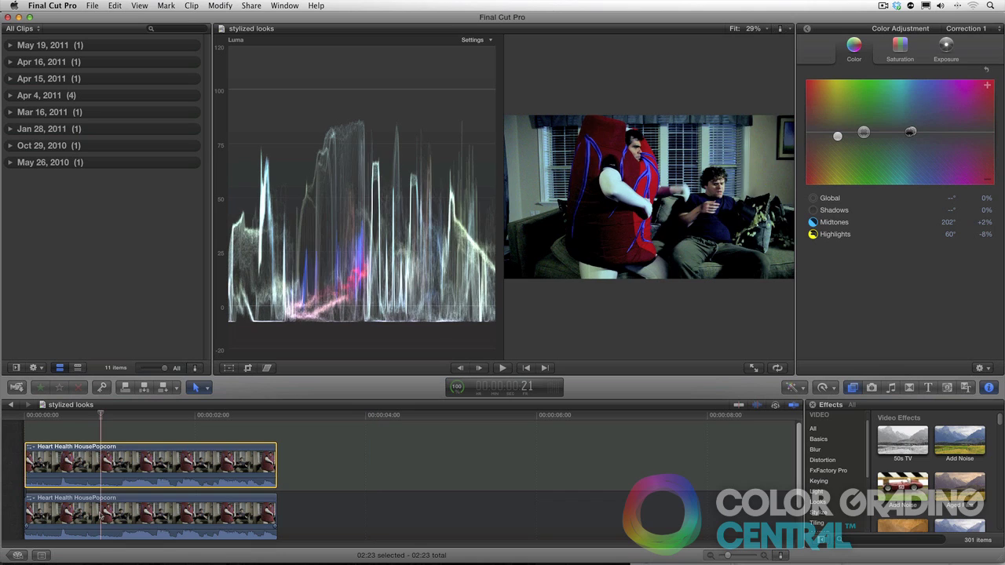
click(102, 516)
click(806, 28)
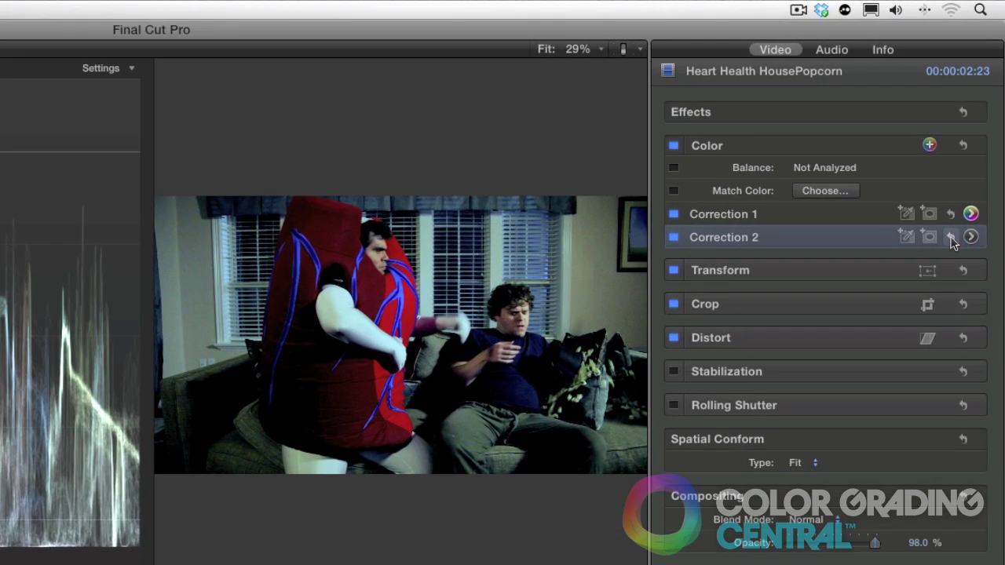
click(823, 212)
drag(874, 544, 839, 547)
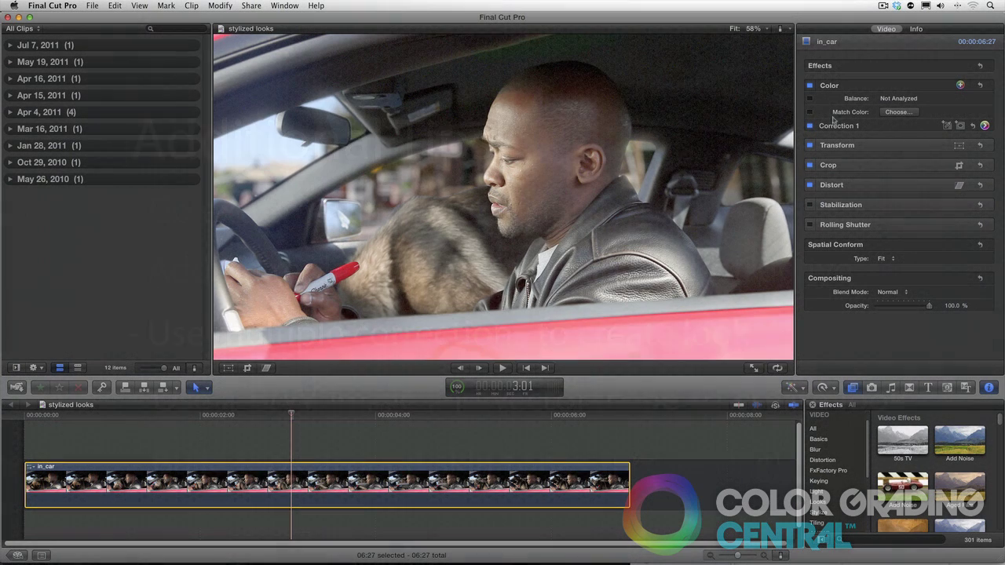
Step: Compare the in_car clip with and without Correction 1, and add three more color corrections
click(810, 126)
click(810, 126)
click(961, 86)
click(961, 85)
click(961, 85)
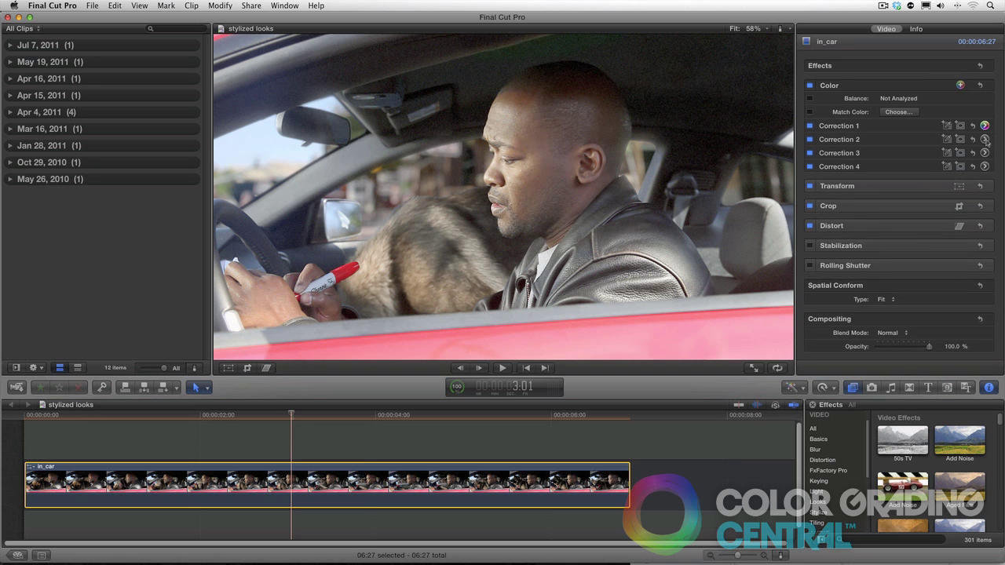
Step: Apply the Epic.02 preset to Correction 2 of the in_car clip
click(985, 139)
click(989, 370)
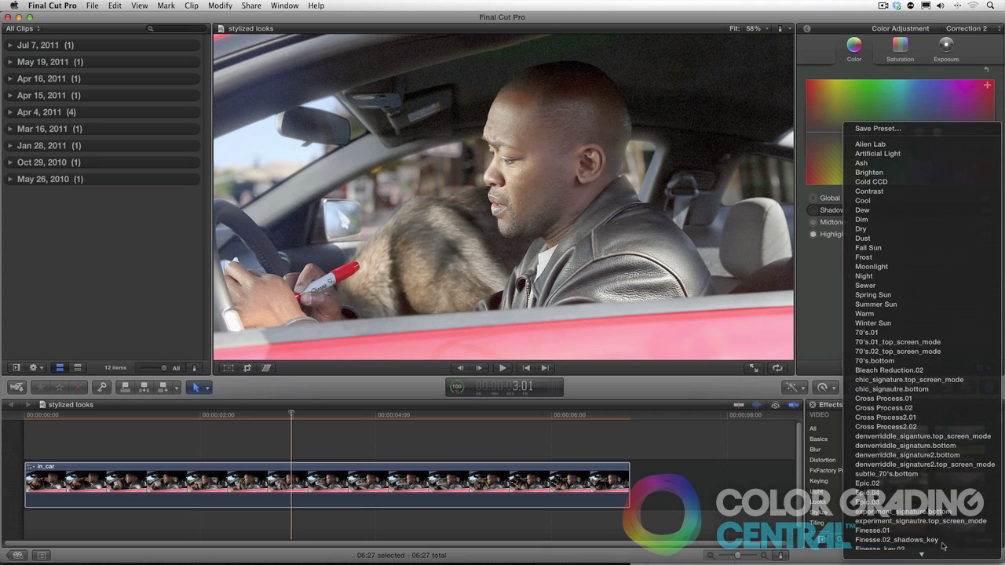
click(931, 486)
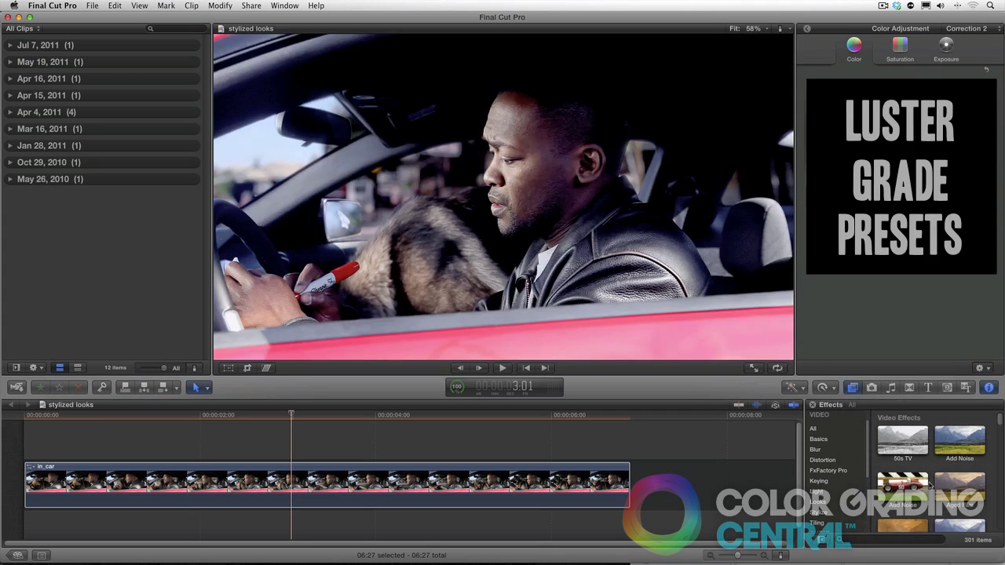
Step: Apply the Epic.03 preset to Correction 3 of the in_car clip
click(995, 29)
click(966, 61)
click(991, 370)
scroll(918, 510, down, 10)
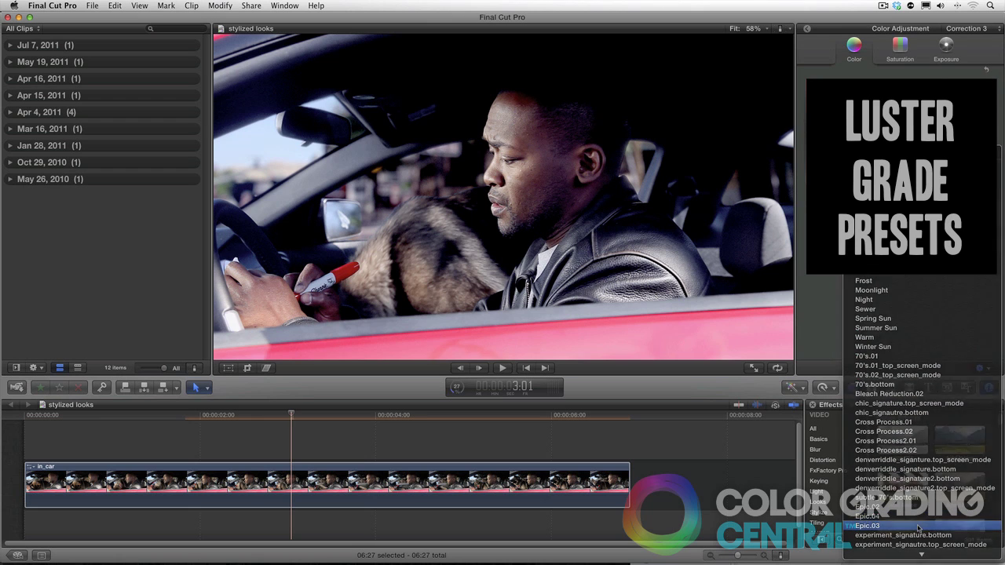
click(918, 525)
Step: Apply the Epic.04 preset to Correction 4 of the in_car clip
click(991, 31)
click(989, 42)
click(989, 369)
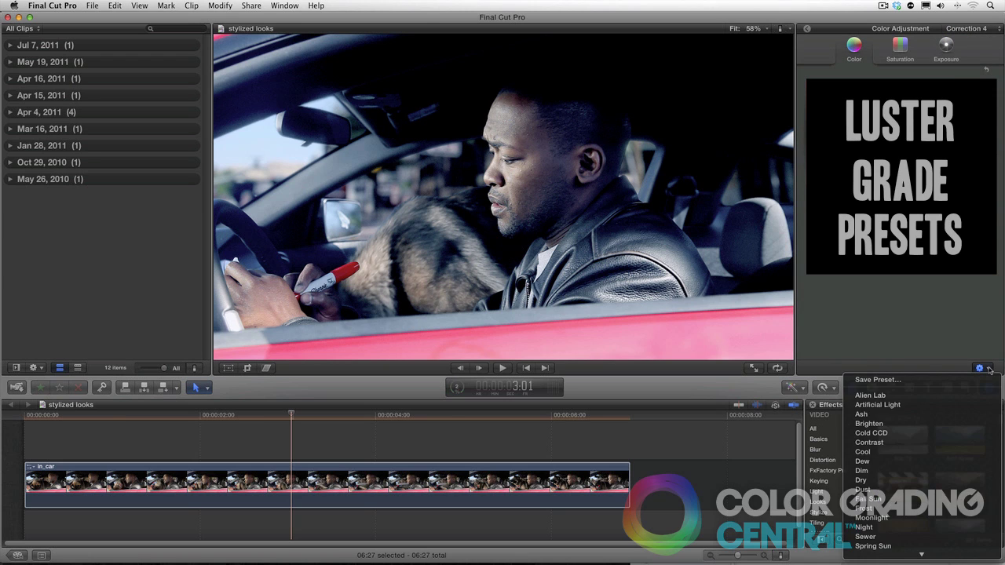
scroll(961, 549, down, 8)
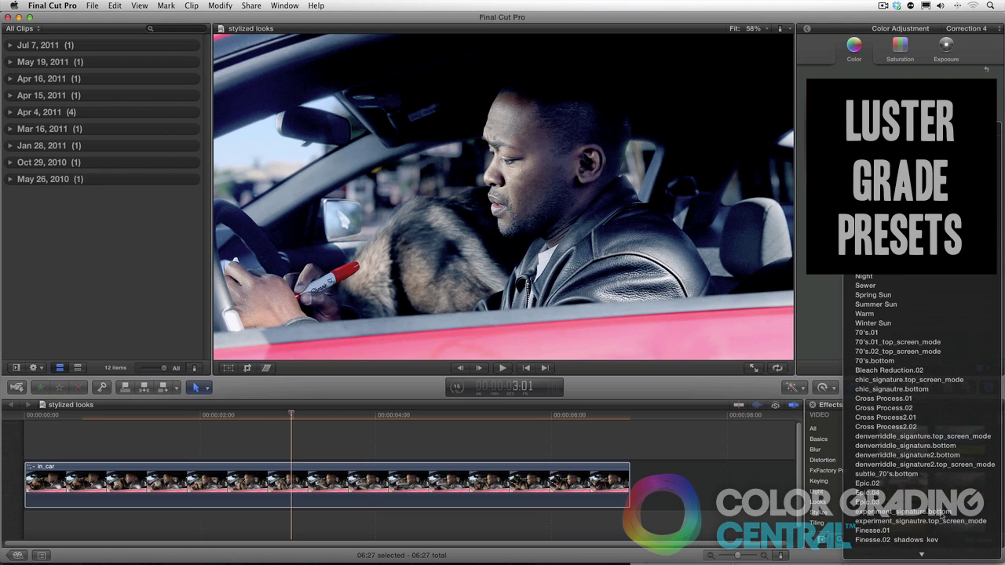
click(902, 491)
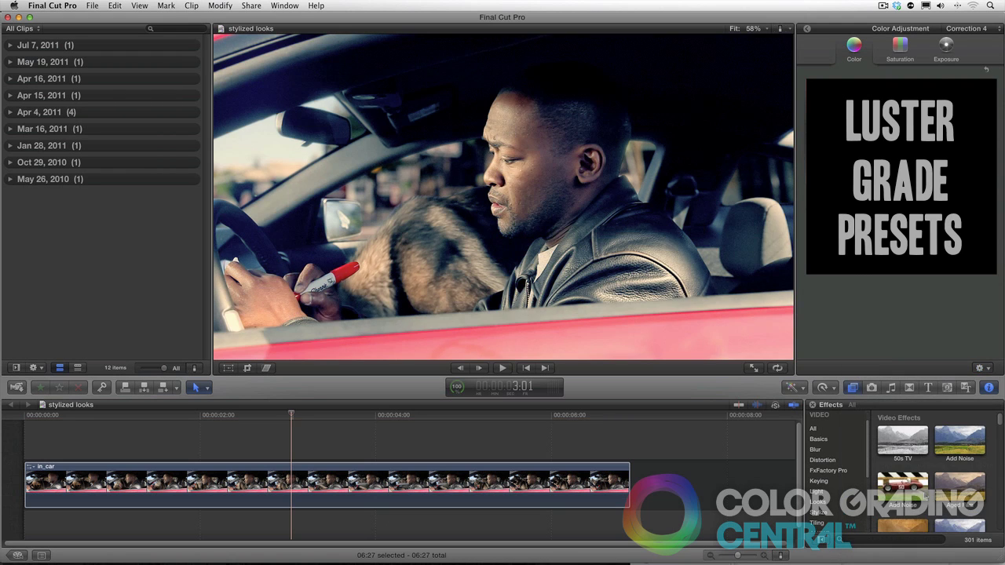
Step: Compare the in_car clip with and without all its color corrections
click(809, 30)
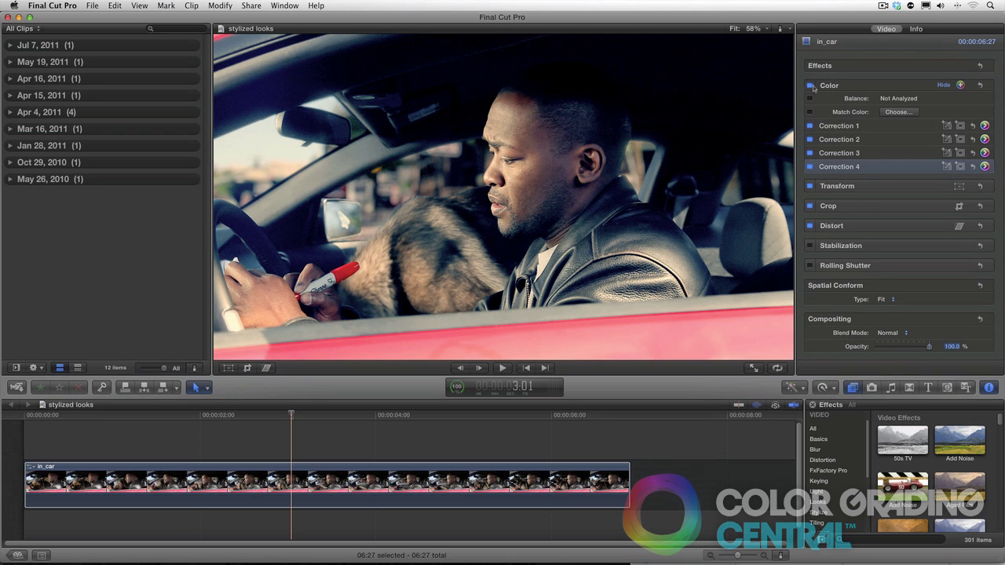
click(809, 85)
click(809, 86)
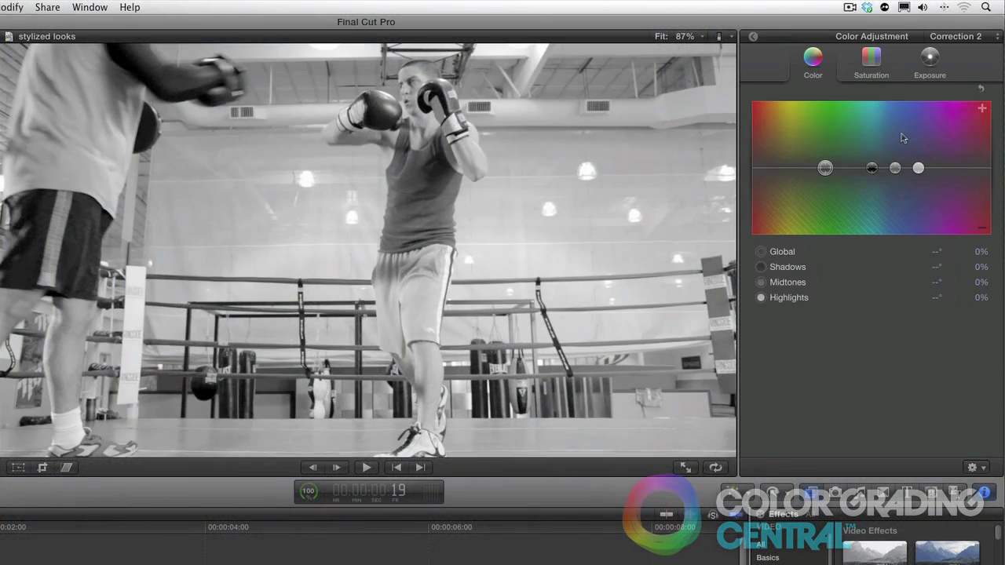
Step: Tint the boxing clip's midtones green (142°, +8%) and highlights yellow (61°, +8%) in Correction 2, and display the vectorscope
drag(879, 167, 846, 163)
drag(917, 167, 798, 161)
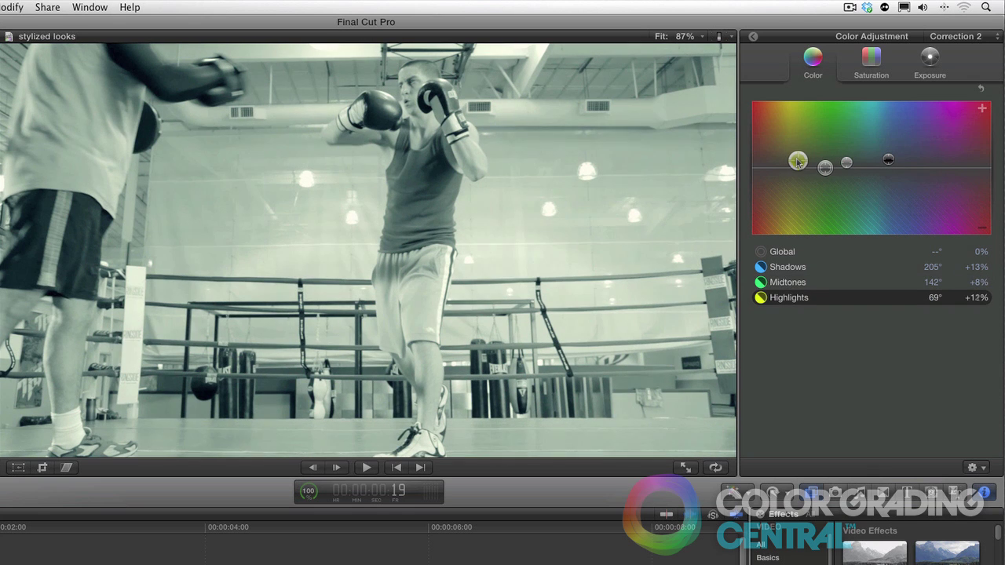
click(752, 36)
click(963, 159)
key(super+7)
click(978, 177)
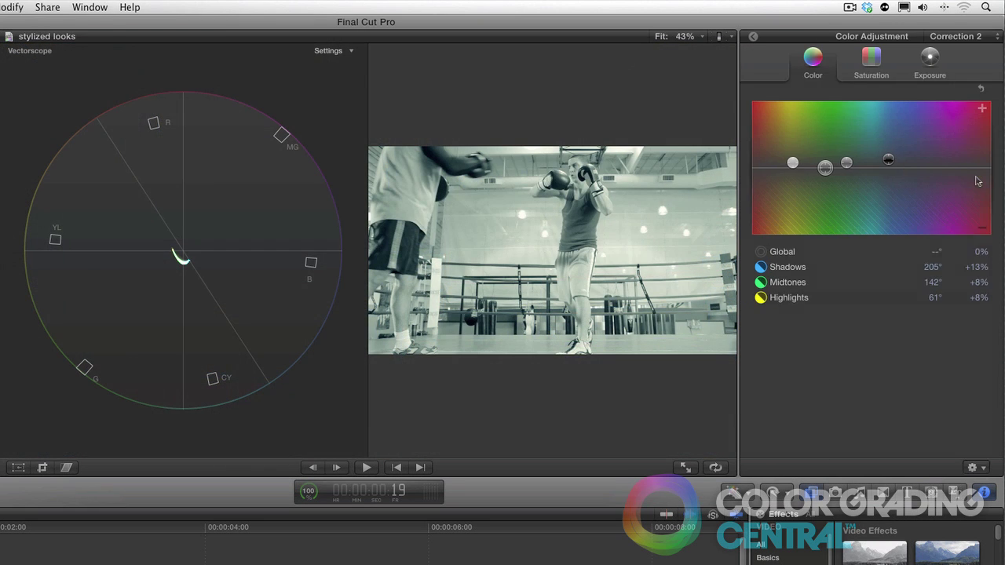
Step: Shift the boxing clip's shadow tint toward yellow in Correction 2 and reset Correction 1
drag(887, 160, 792, 166)
click(751, 37)
click(963, 160)
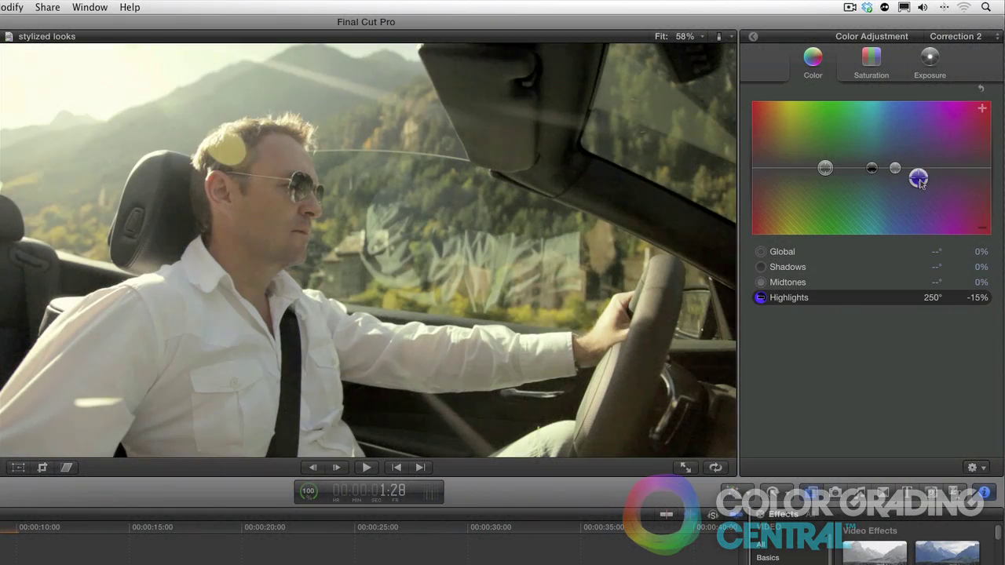
Step: Try tinting the driving clip in Correction 2 with highlights at 227°, -23% and shadows at 250°, +7%
drag(917, 196, 920, 167)
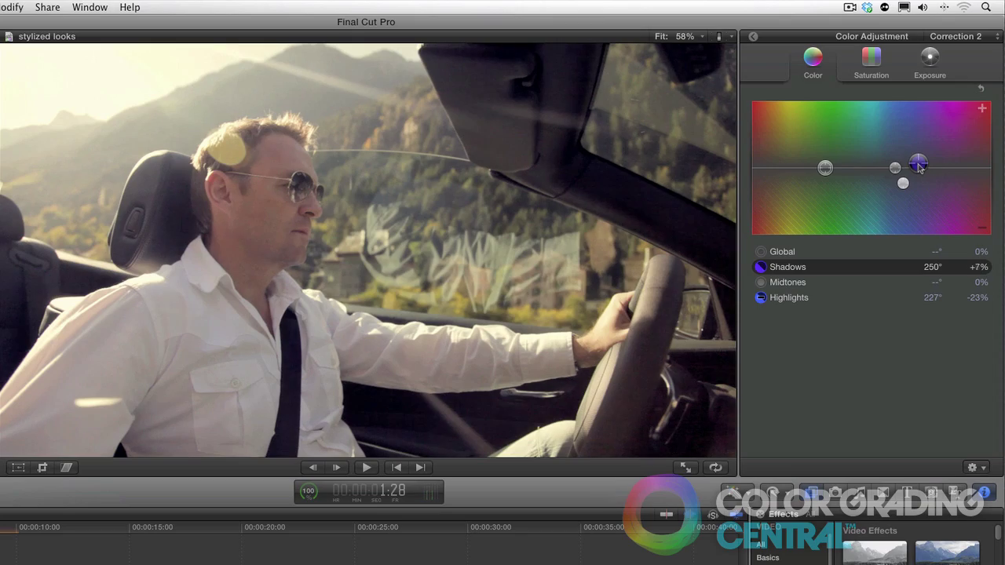
click(750, 37)
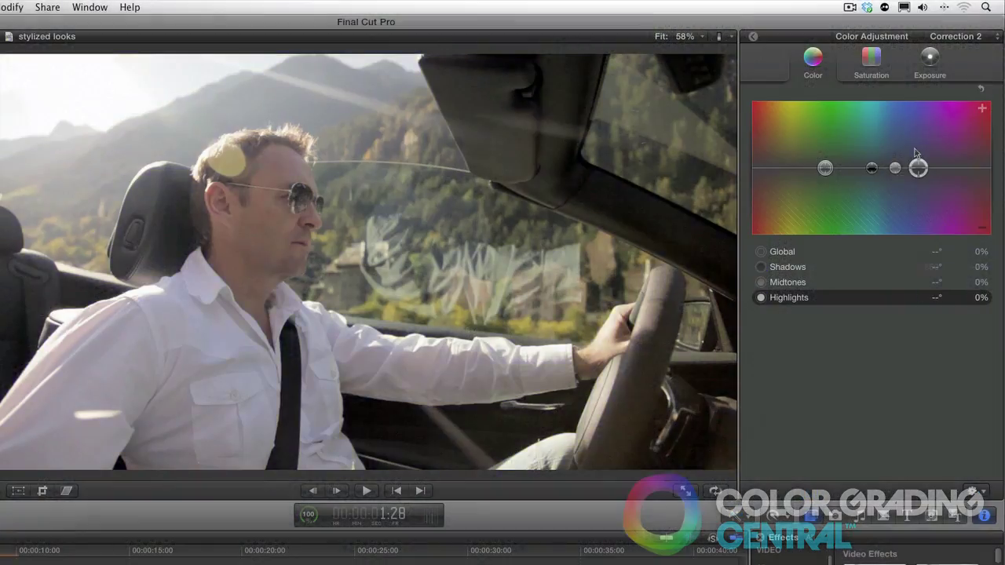
Step: Push the driving clip's shadows toward green and pull blue out of its highlights in Correction 2
drag(873, 167, 830, 154)
click(918, 179)
drag(919, 181, 907, 182)
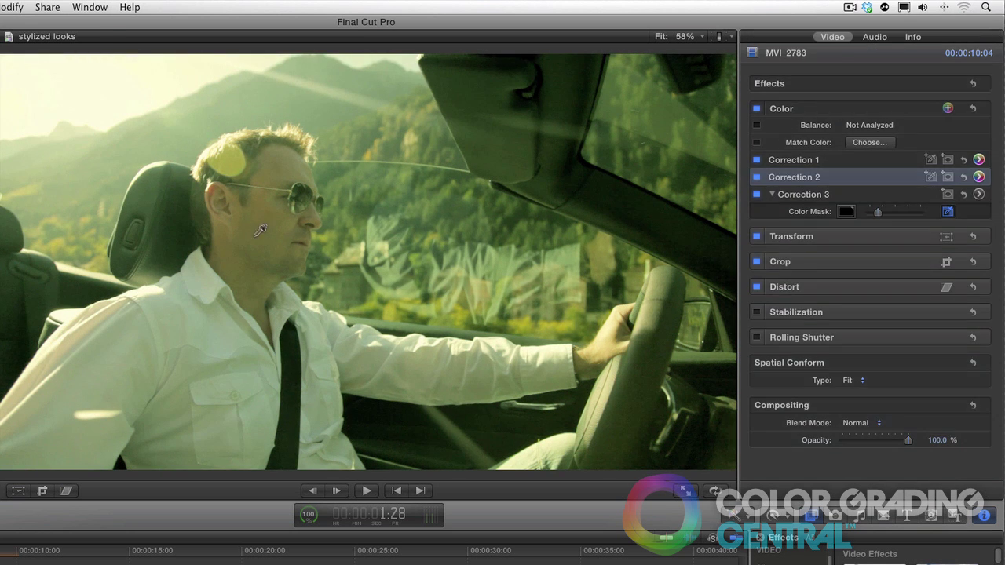
Step: Sample the driver's skin for Correction 3's color mask, widen the mask range, and reduce green in its midtones
click(261, 229)
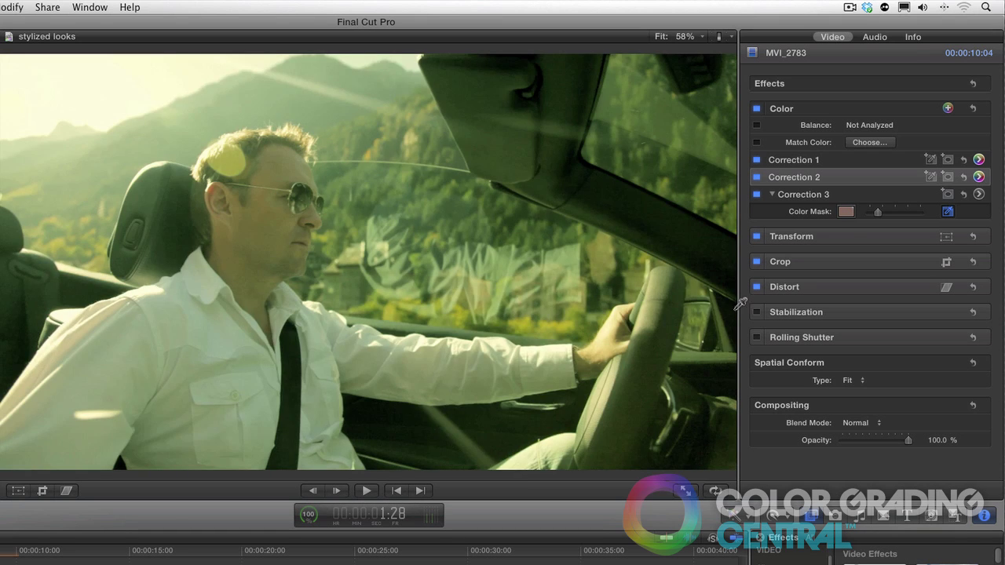
drag(877, 212, 891, 213)
click(978, 195)
drag(894, 168, 844, 178)
click(753, 37)
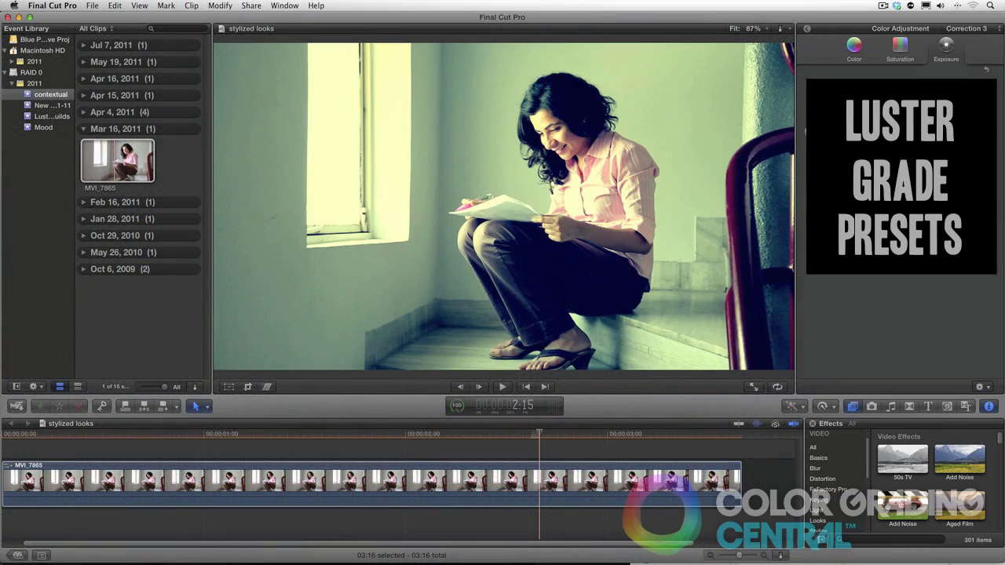
Step: Apply the Olivia.02 preset to Correction 3 and a warm-toned preset to Correction 4 of MVI_7865
click(981, 386)
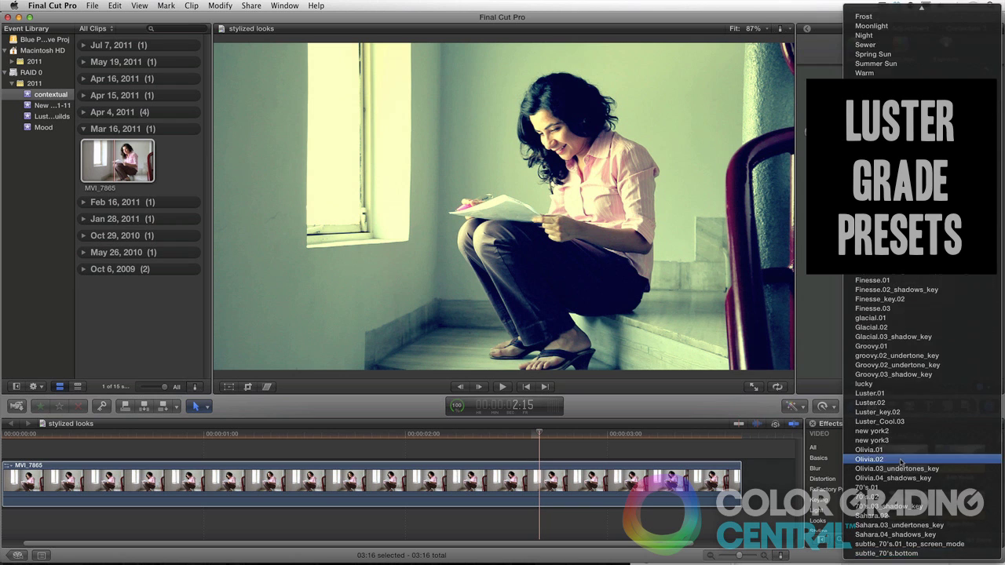
click(873, 460)
click(966, 28)
click(966, 38)
click(979, 386)
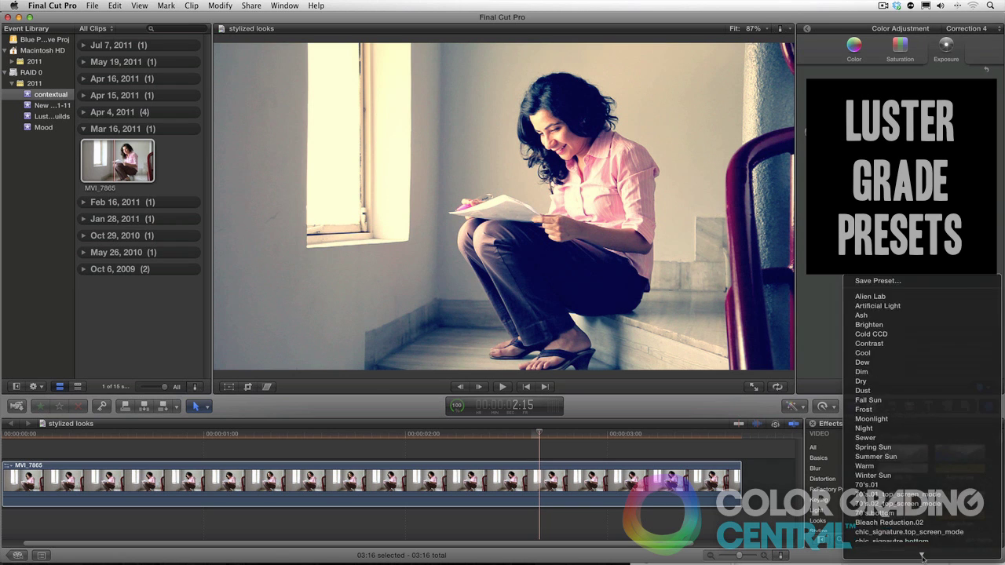
click(887, 507)
Step: Apply the Olivia.03_undertones_key preset to Correction 5 of MVI_7865
click(965, 28)
click(965, 39)
click(981, 386)
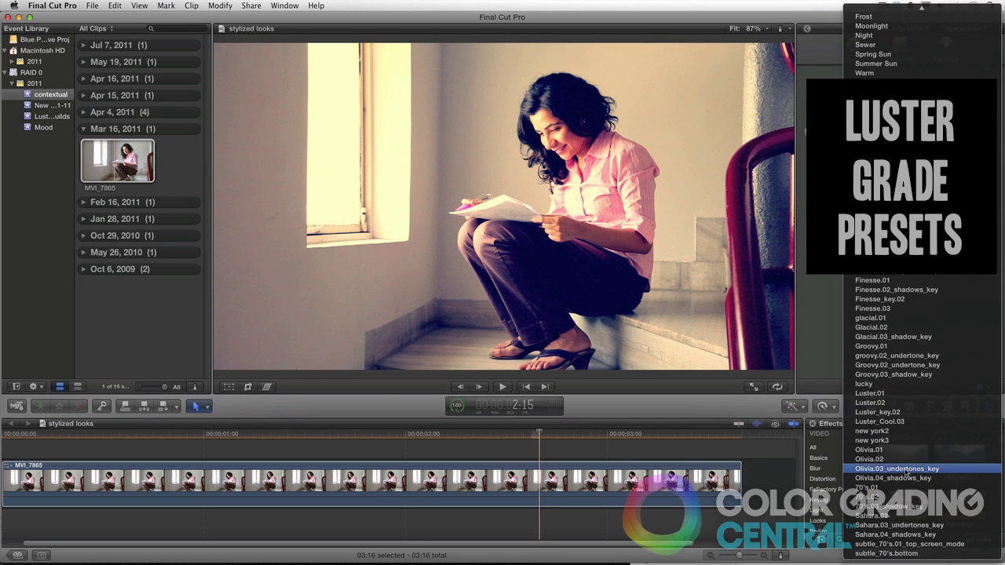
click(895, 456)
Step: Add a color mask to Correction 4, sample the dark trousers and shaded floor, and widen the mask range slightly
click(807, 28)
click(946, 168)
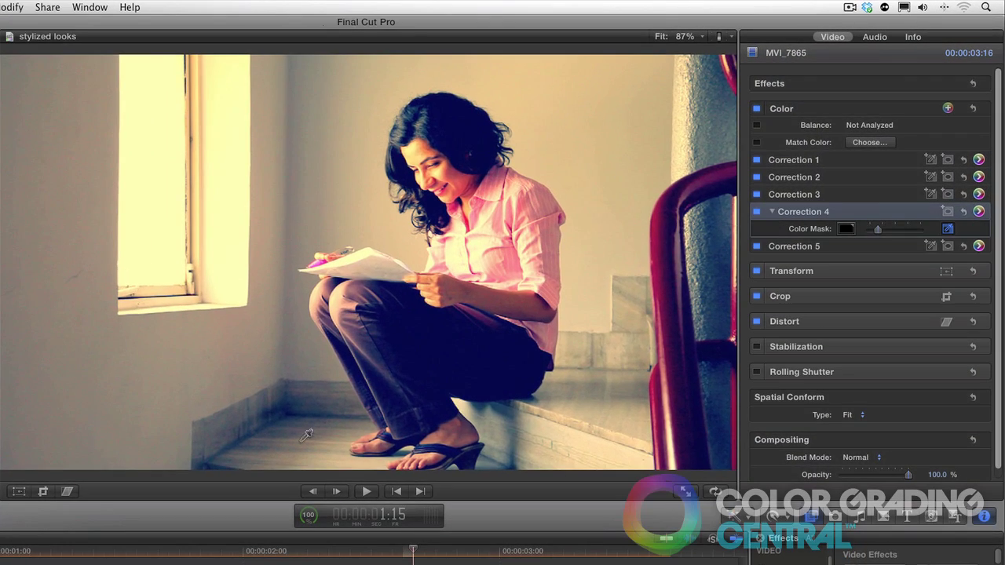
drag(433, 327, 431, 332)
drag(286, 419, 286, 418)
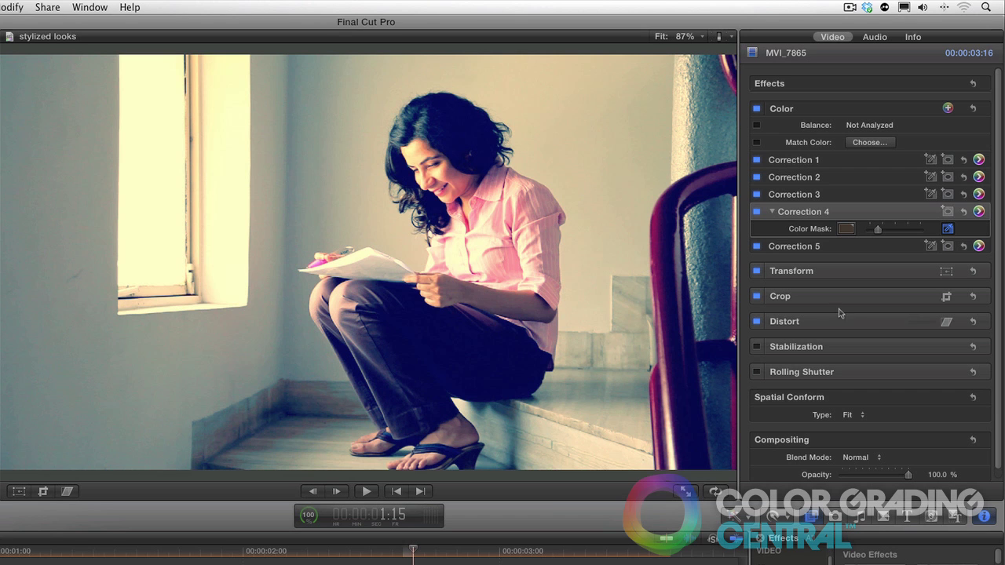
drag(881, 233, 888, 233)
Step: Add a color mask to Correction 5 sampled from the wall near the steps, and compare with color corrections off
click(930, 247)
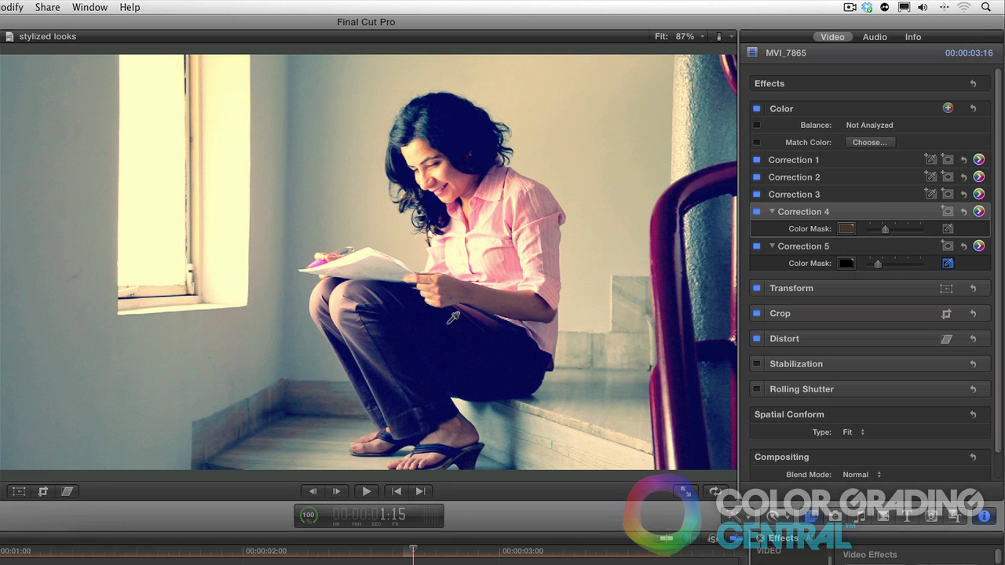
drag(287, 362, 297, 344)
drag(292, 350, 291, 351)
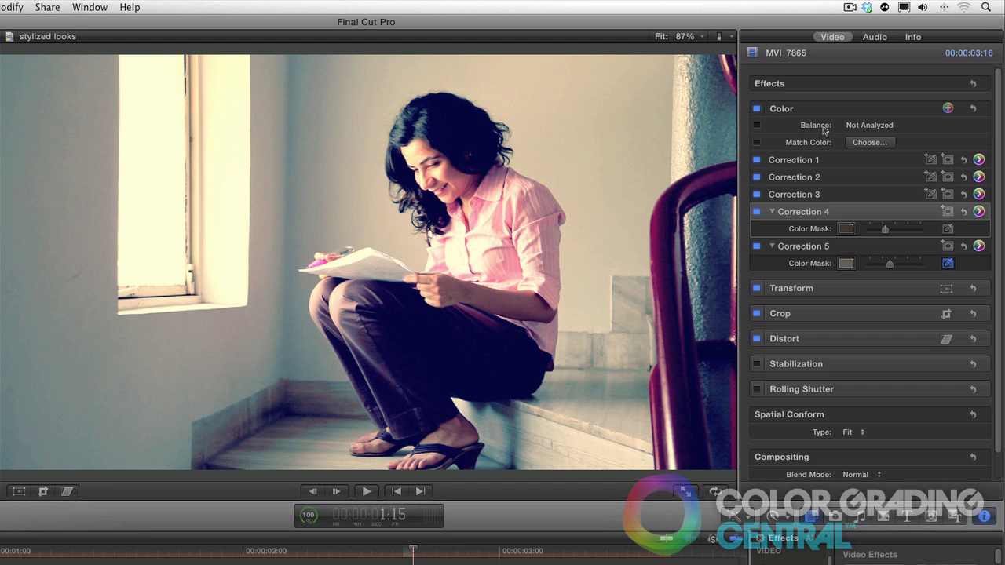
click(756, 108)
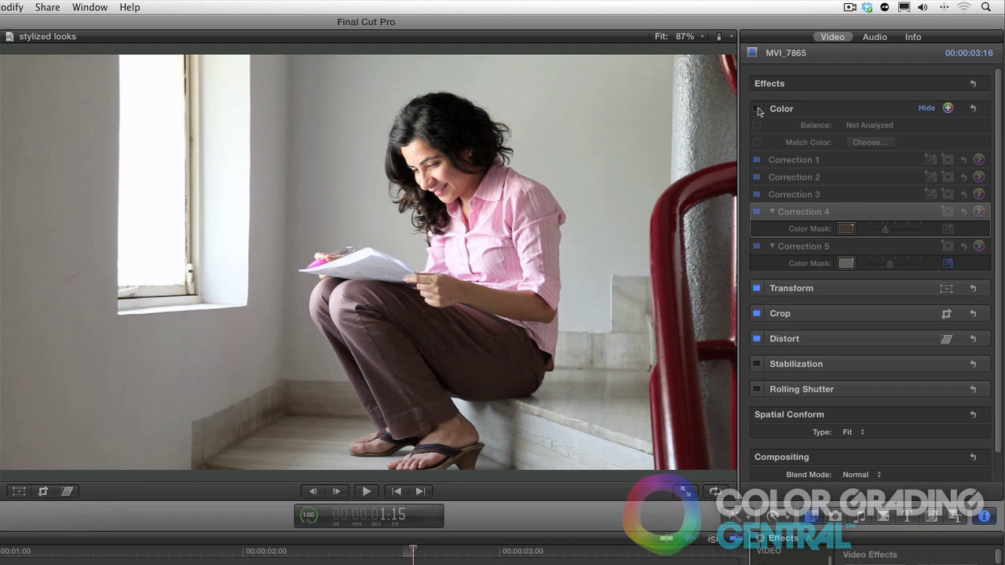
click(758, 110)
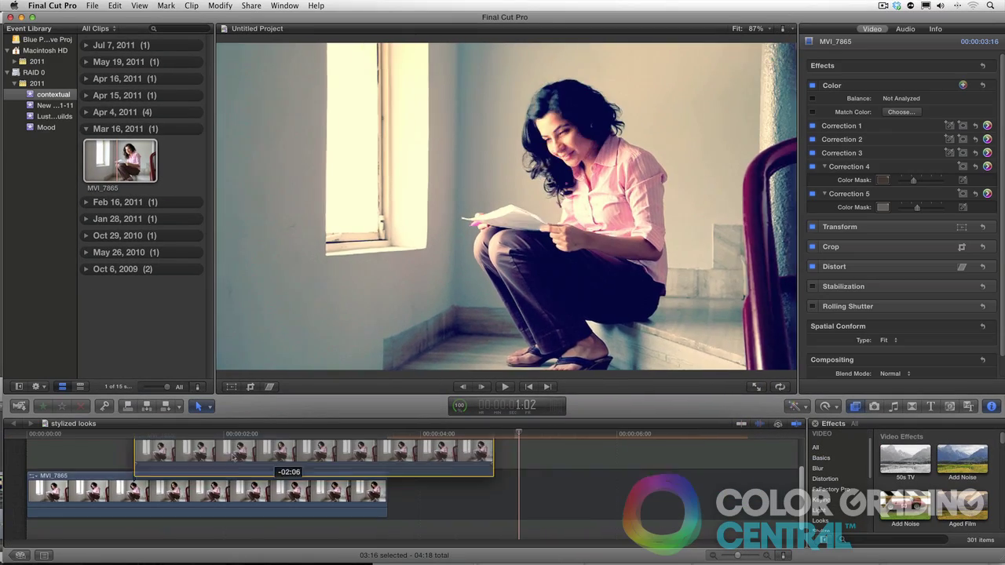
Step: Align the duplicate MVI_7865 clip above the original and lower the graded clip's opacity to about 75.5%
drag(266, 463, 159, 466)
click(286, 514)
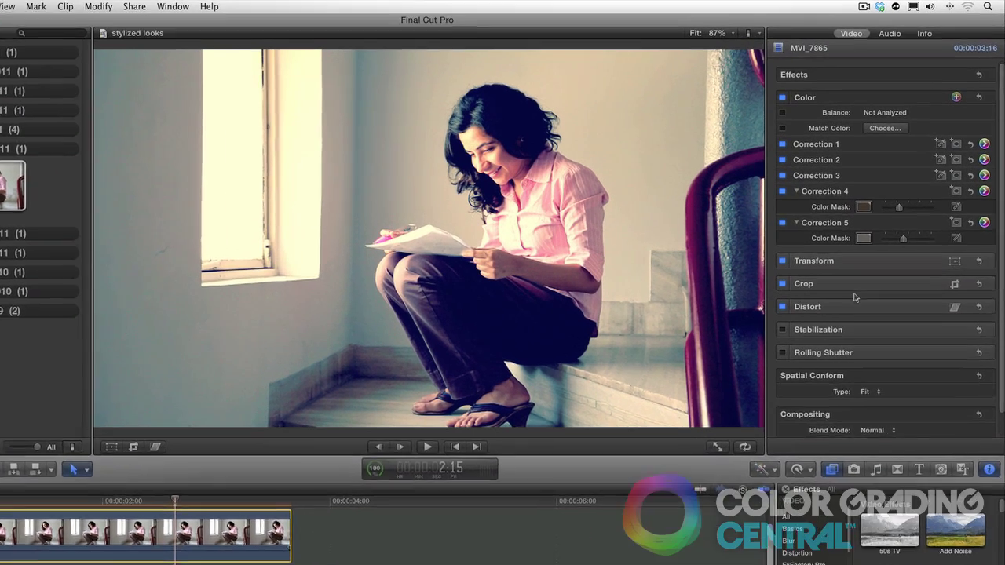
scroll(924, 368, down, 1)
mouse_move(901, 467)
mouse_down()
mouse_move(855, 467)
mouse_move(893, 467)
mouse_up()
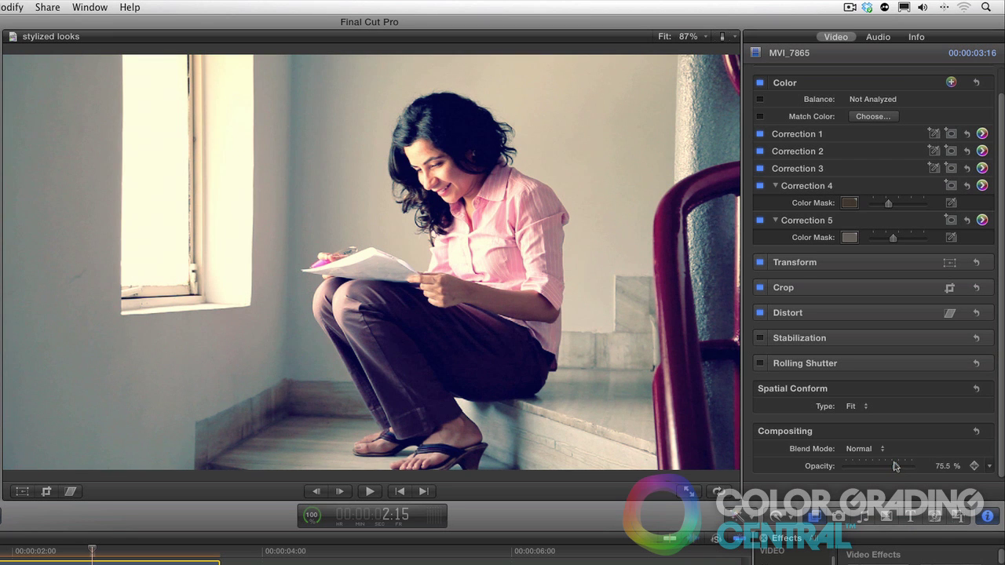